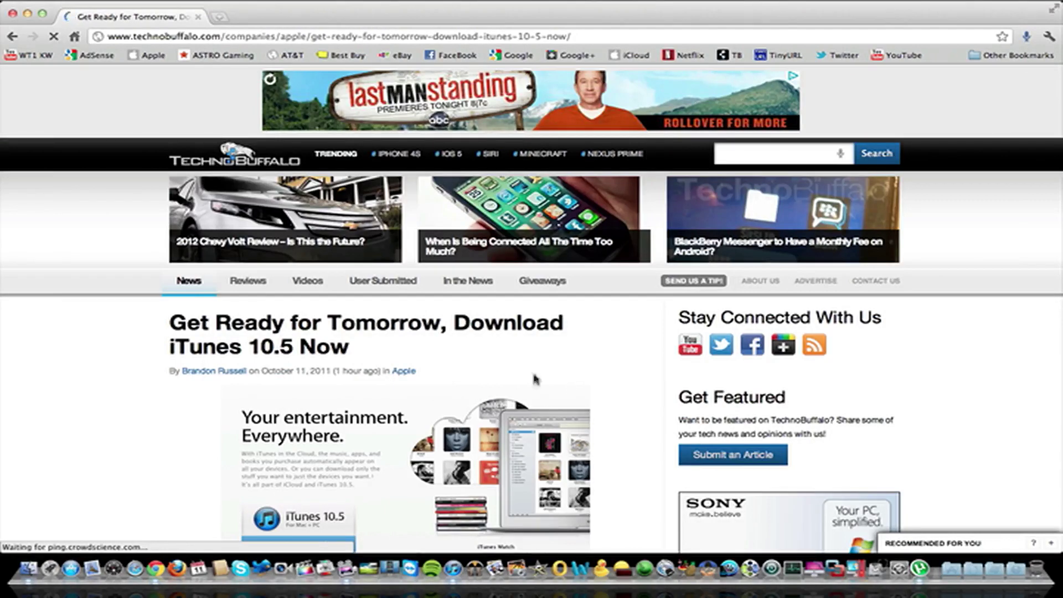
# - Open apple.com in a new browser tab and go to the iTunes download page
pyautogui.scroll(-2, 540, 391)
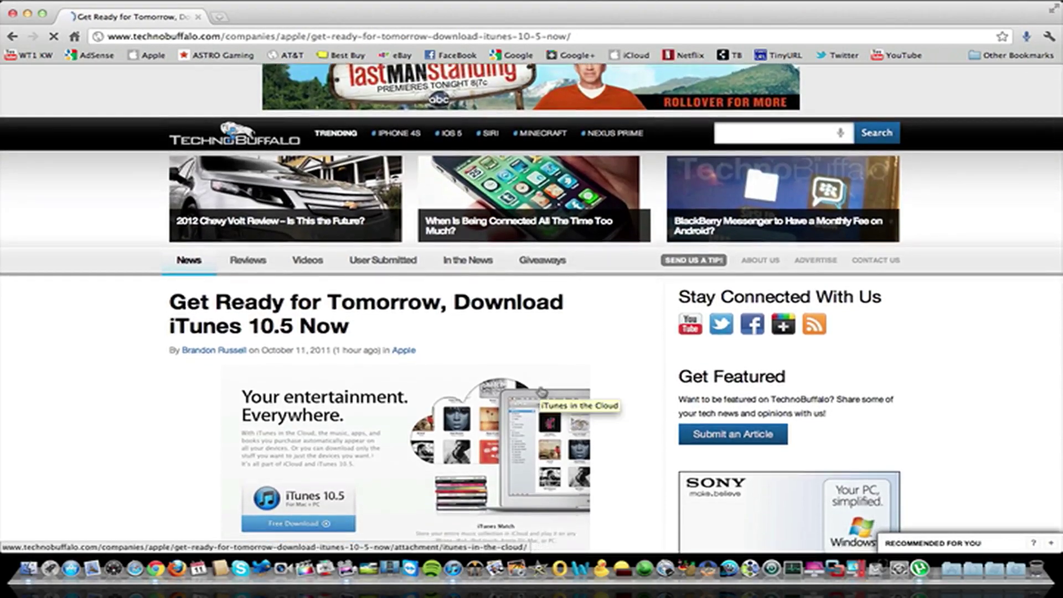
pyautogui.press('super+t')
pyautogui.write('ap')
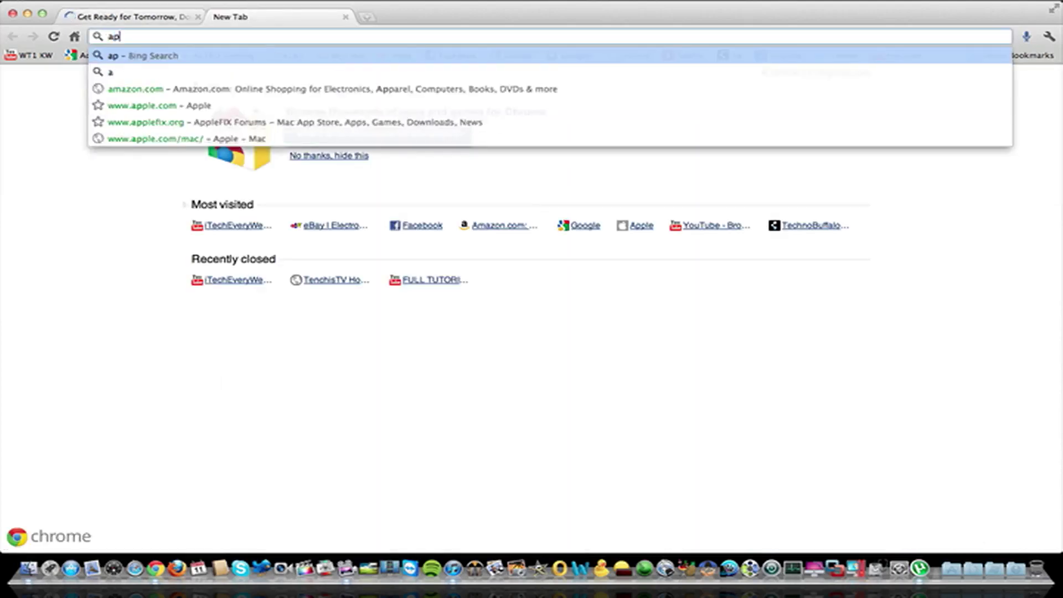
pyautogui.write('ple.com')
pyautogui.press('Return')
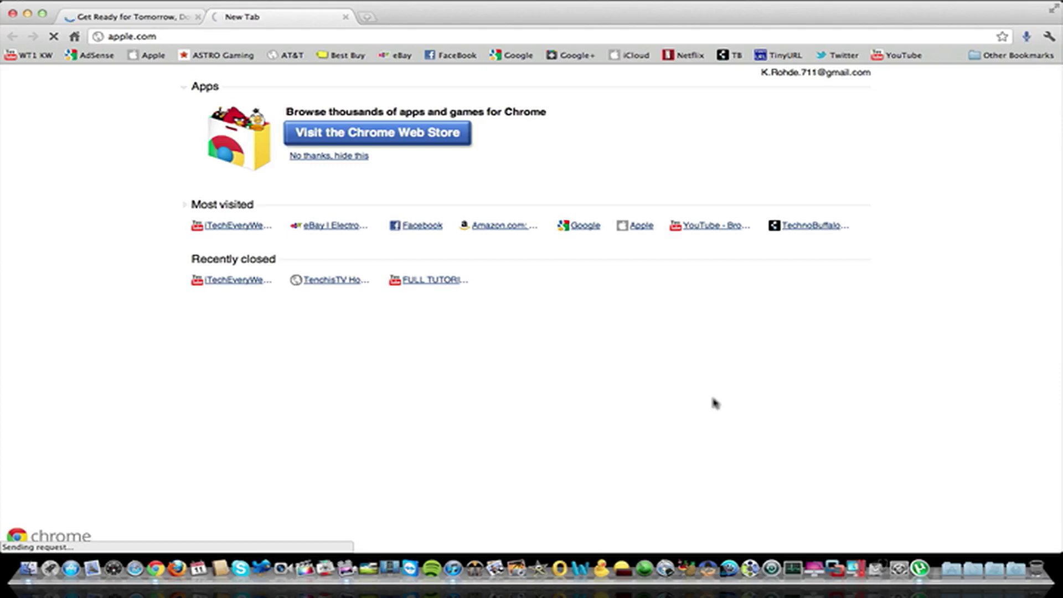
pyautogui.click(147, 18)
pyautogui.click(217, 17)
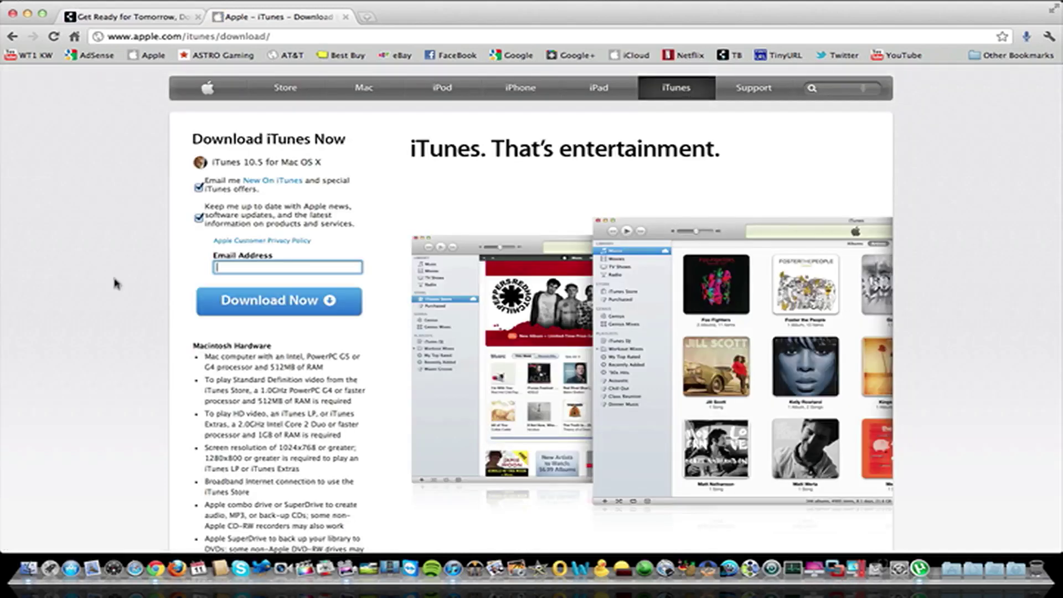
# - Review the system requirements for iTunes 10.5 for Mac OS X and start its download without entering an email address
pyautogui.scroll(-5, 309, 398)
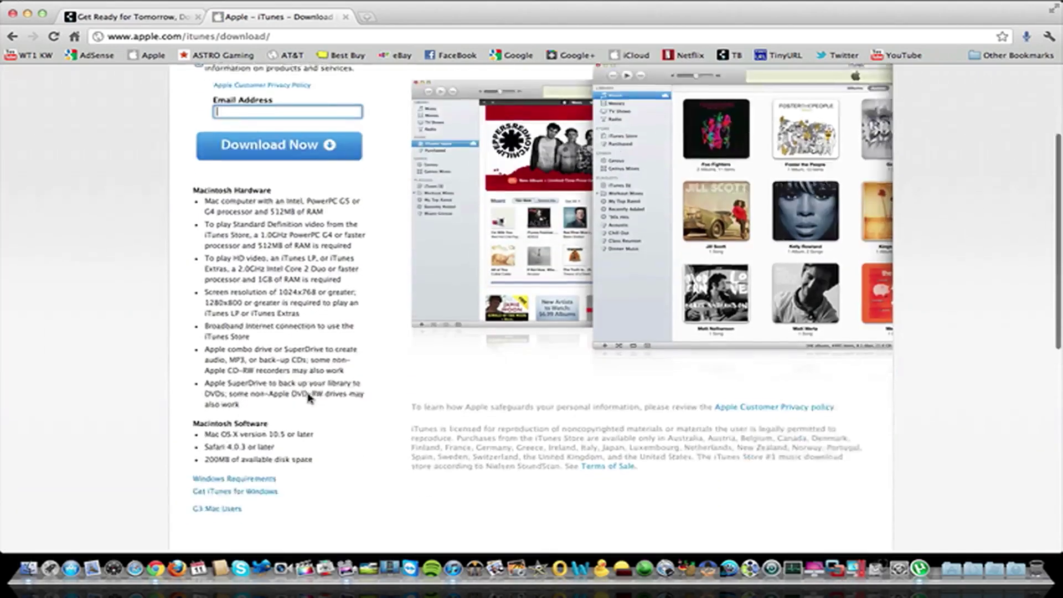
pyautogui.scroll(-5, 309, 398)
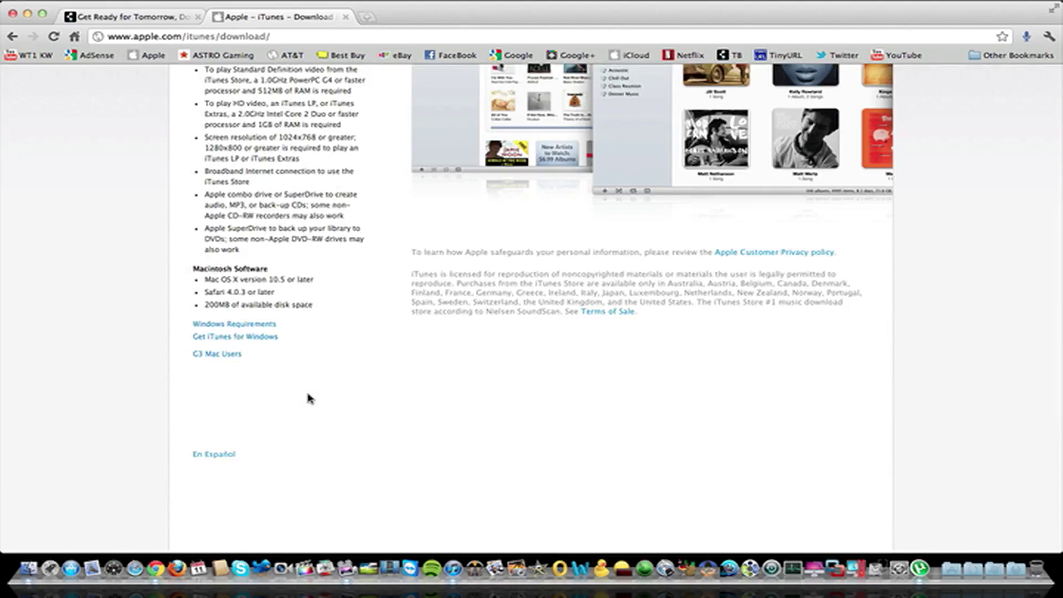
pyautogui.scroll(10, 308, 399)
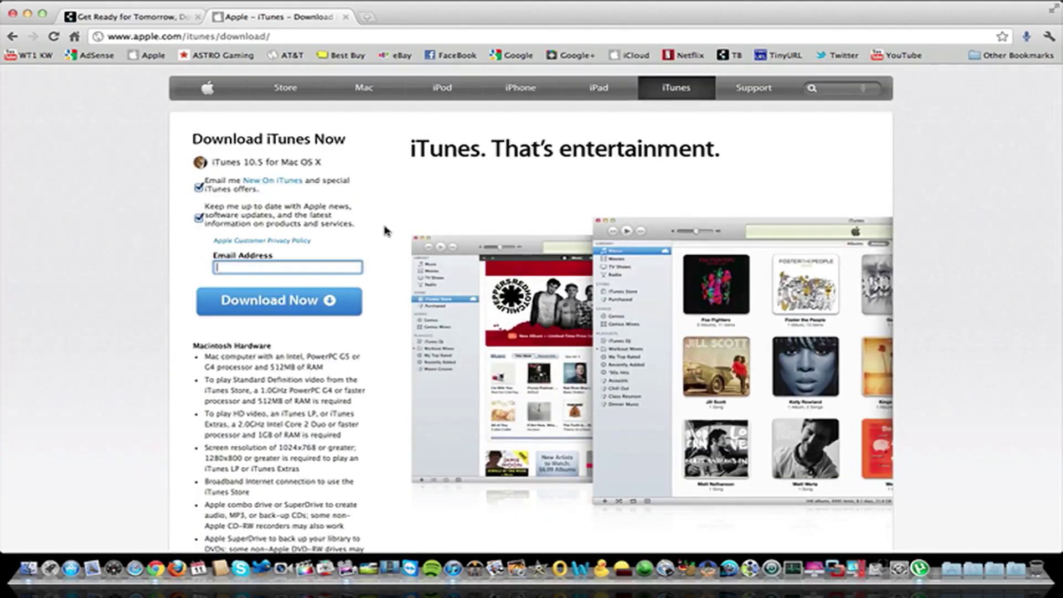
pyautogui.scroll(-3, 386, 231)
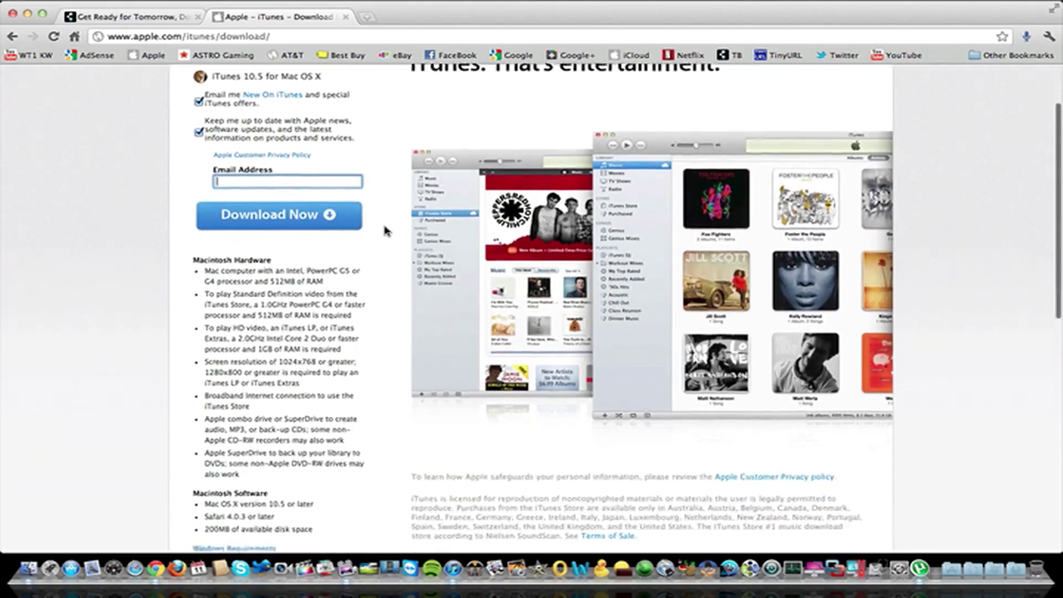
pyautogui.scroll(-3, 386, 231)
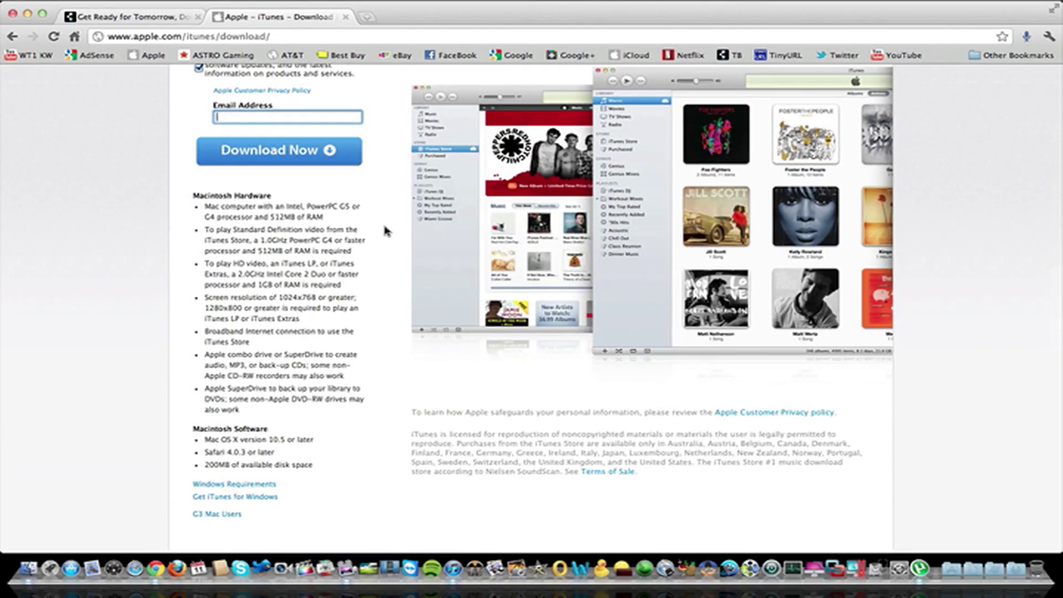
pyautogui.scroll(5, 386, 231)
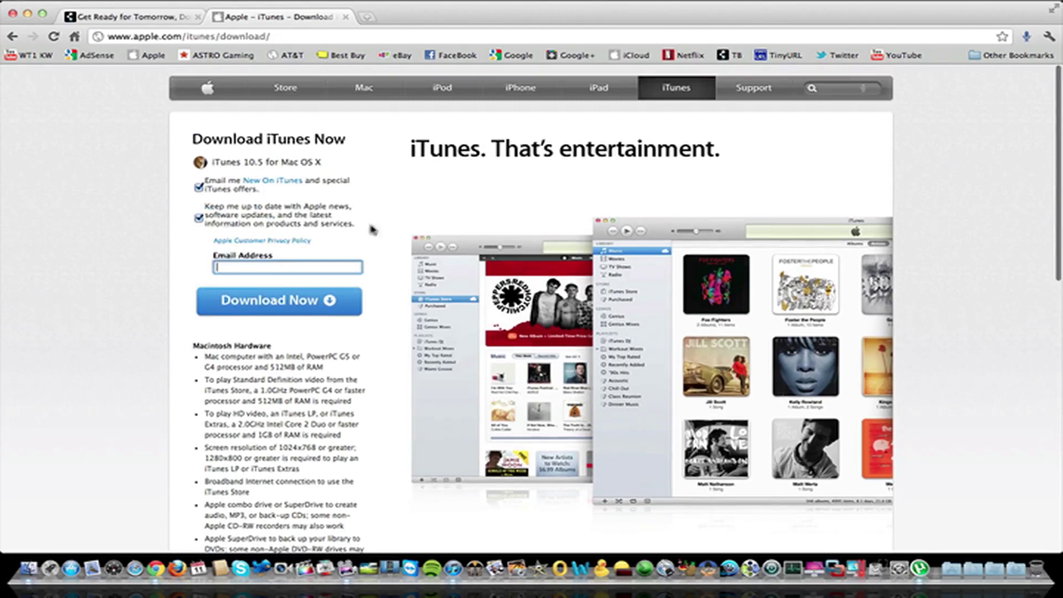
pyautogui.click(307, 301)
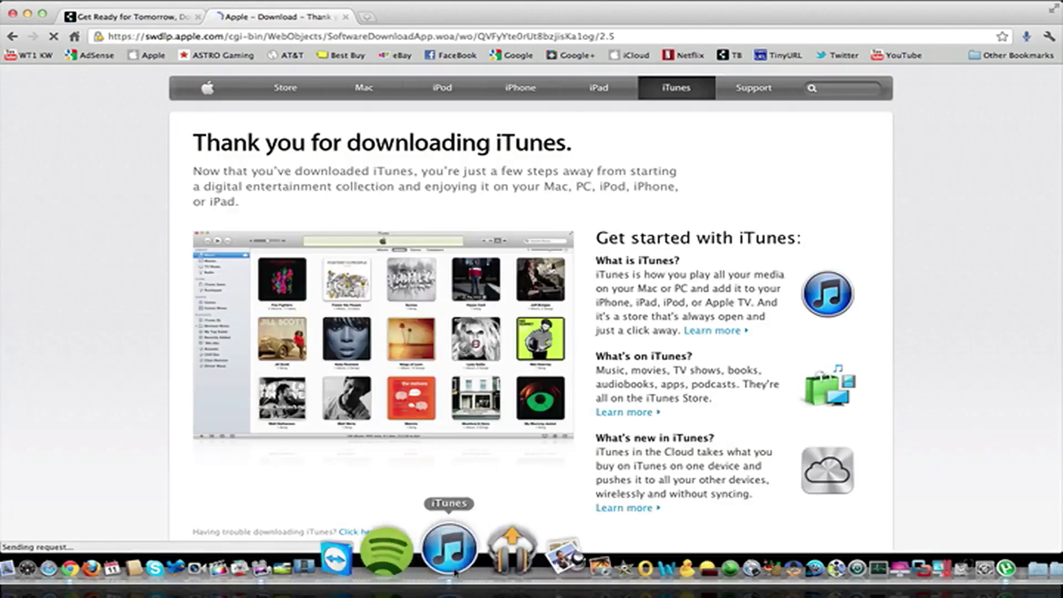
# - Switch to iTunes and review the iPod's summary, including its version, backup and sync options
pyautogui.click(450, 550)
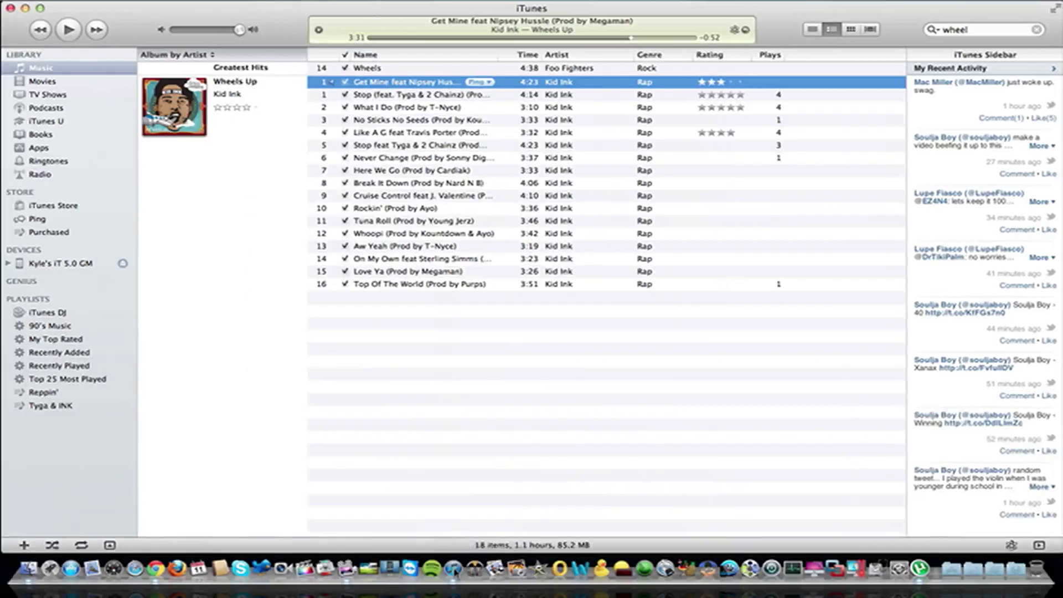
pyautogui.click(67, 265)
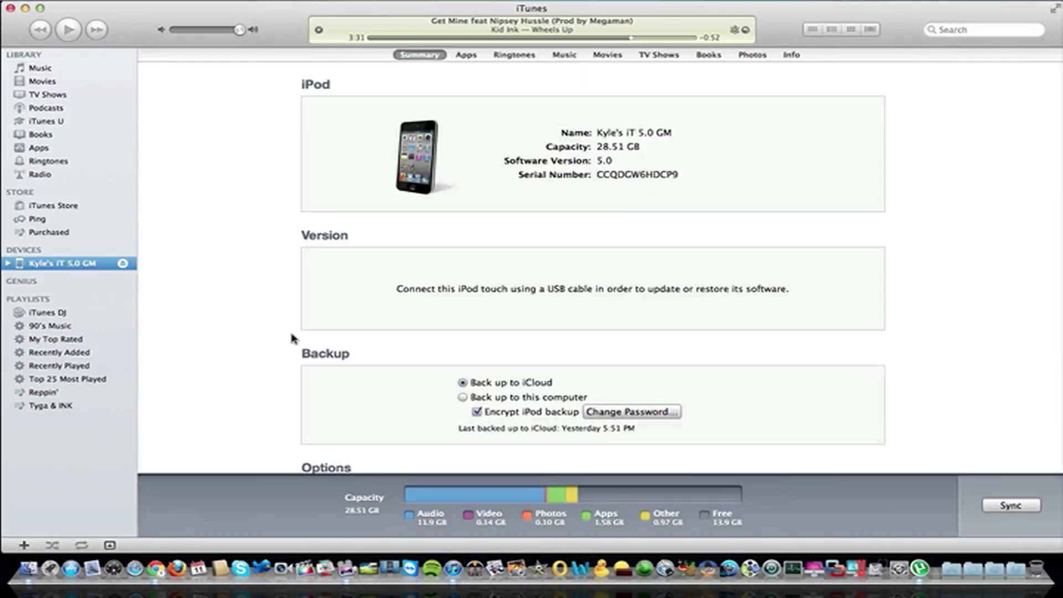
pyautogui.scroll(-5, 290, 335)
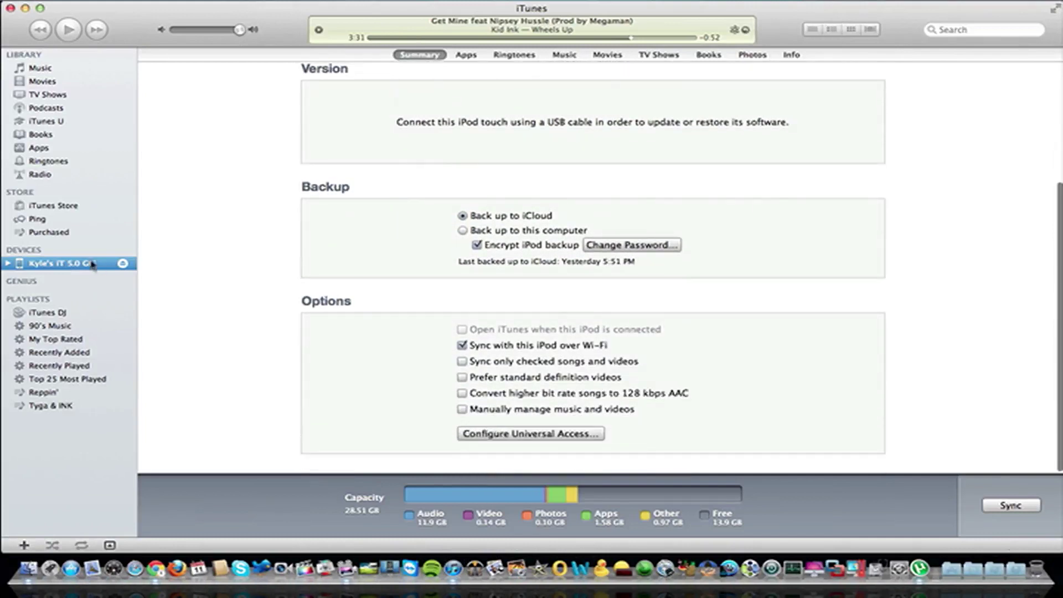
pyautogui.scroll(5, 484, 211)
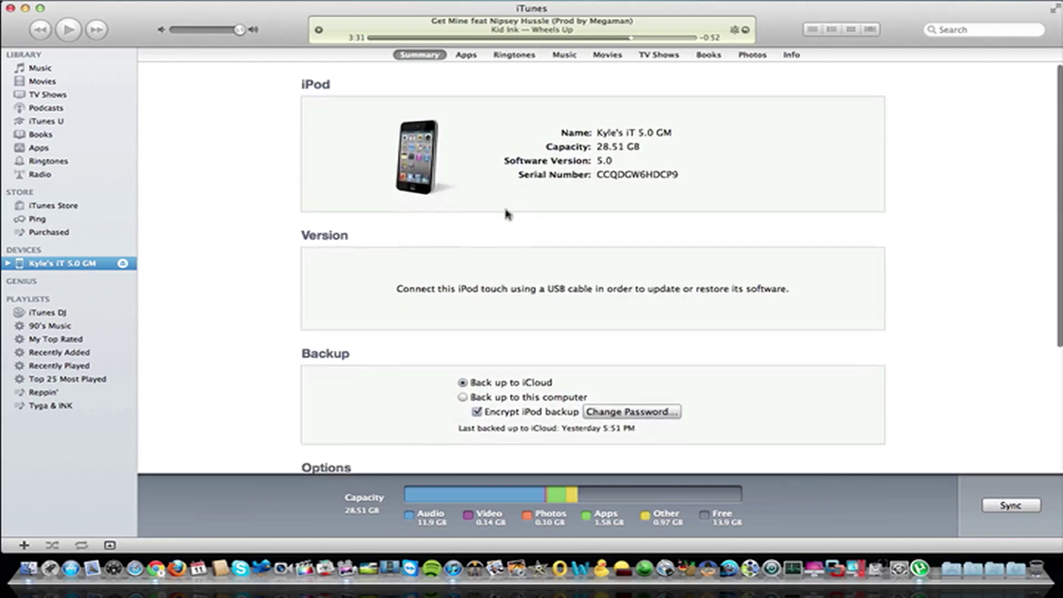
pyautogui.scroll(-5, 506, 215)
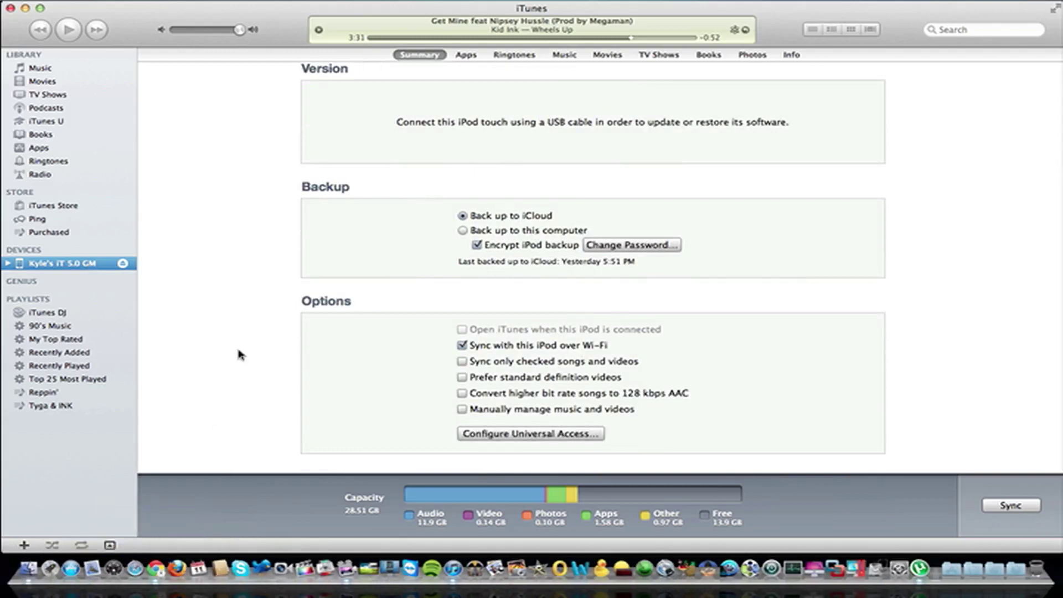
# - Review the automatic download settings in the iTunes Store preferences and accept them as they are
pyautogui.click(42, 1)
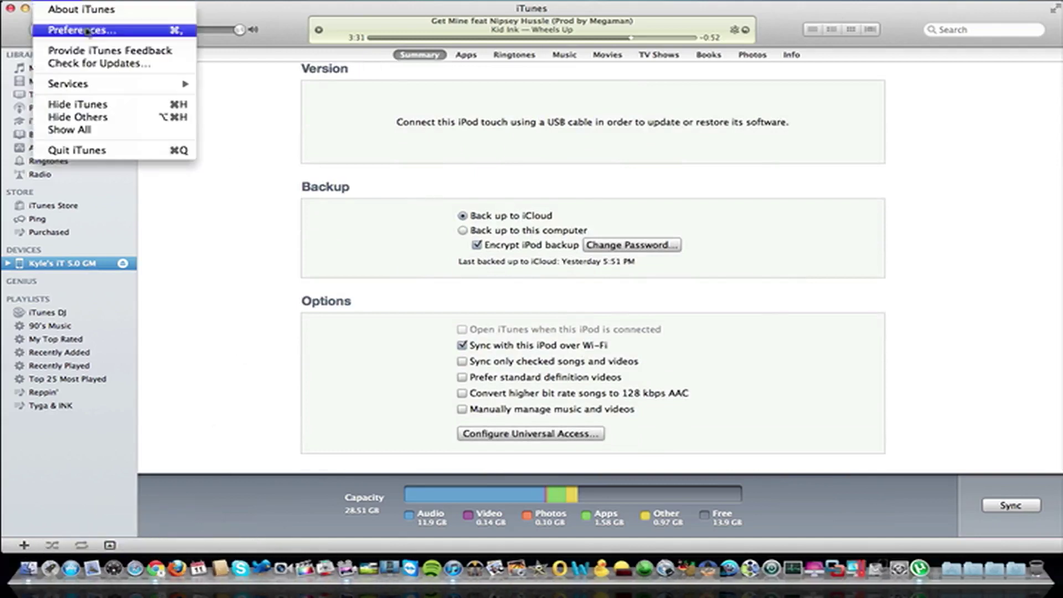
pyautogui.click(84, 26)
pyautogui.click(529, 84)
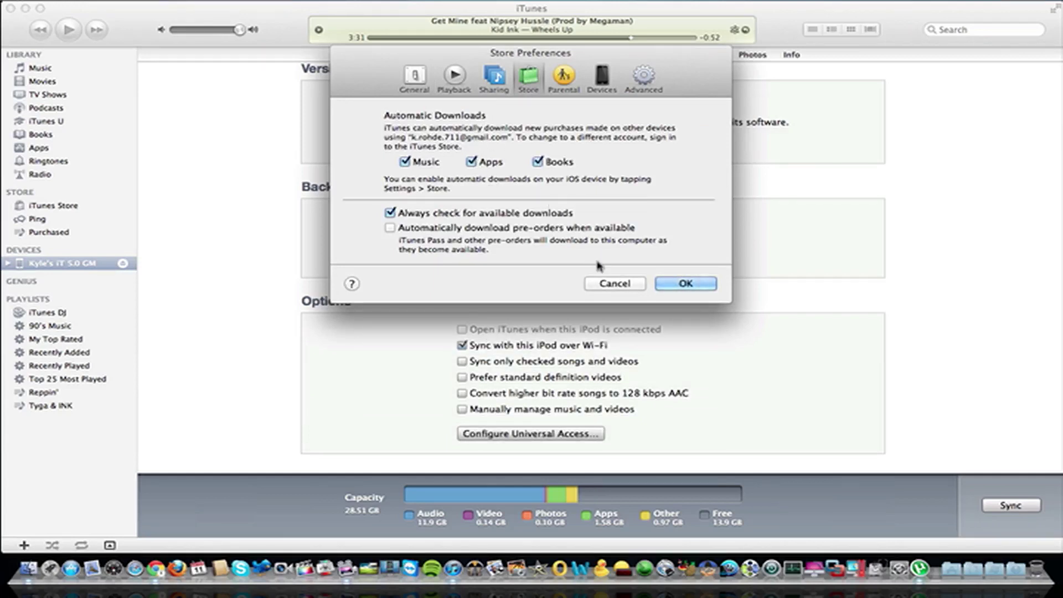
pyautogui.click(660, 286)
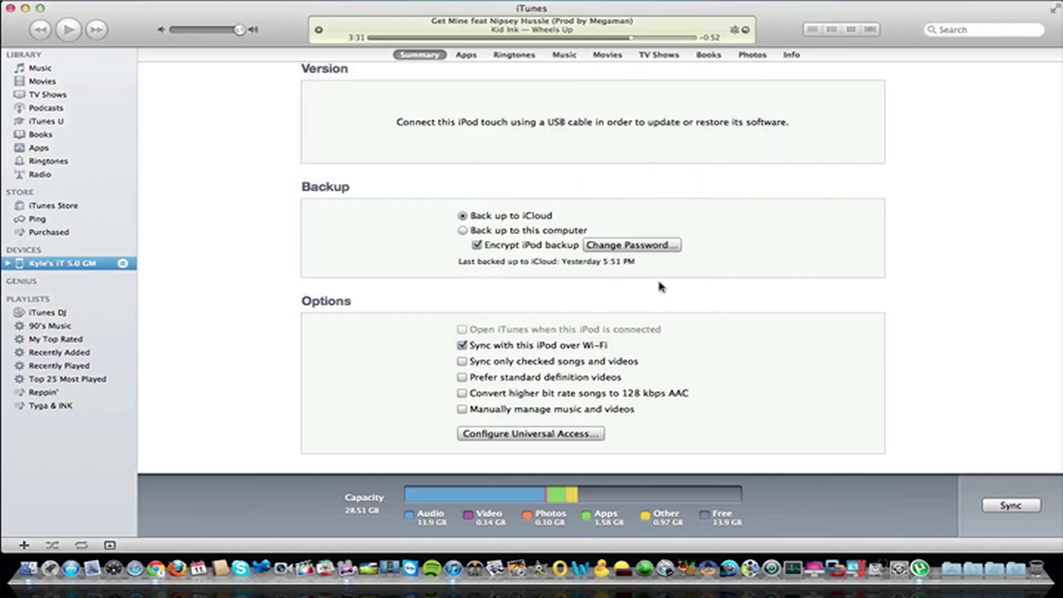
# - Switch to Chrome, run the Mac's Software Update check with its window moved aside, and keep the iTunes10.5.dmg download
pyautogui.click(152, 584)
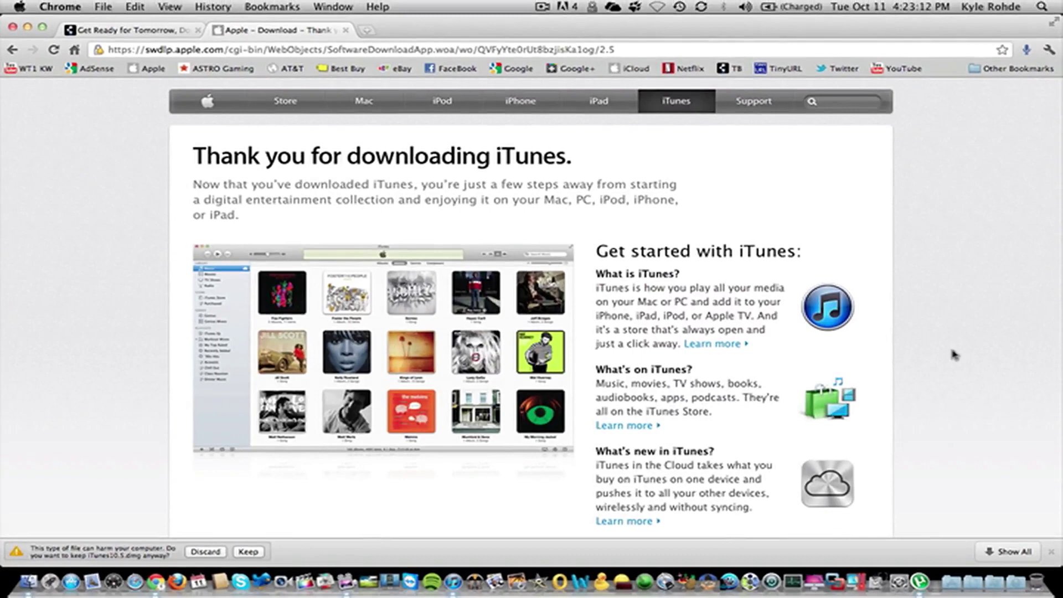
pyautogui.click(19, 6)
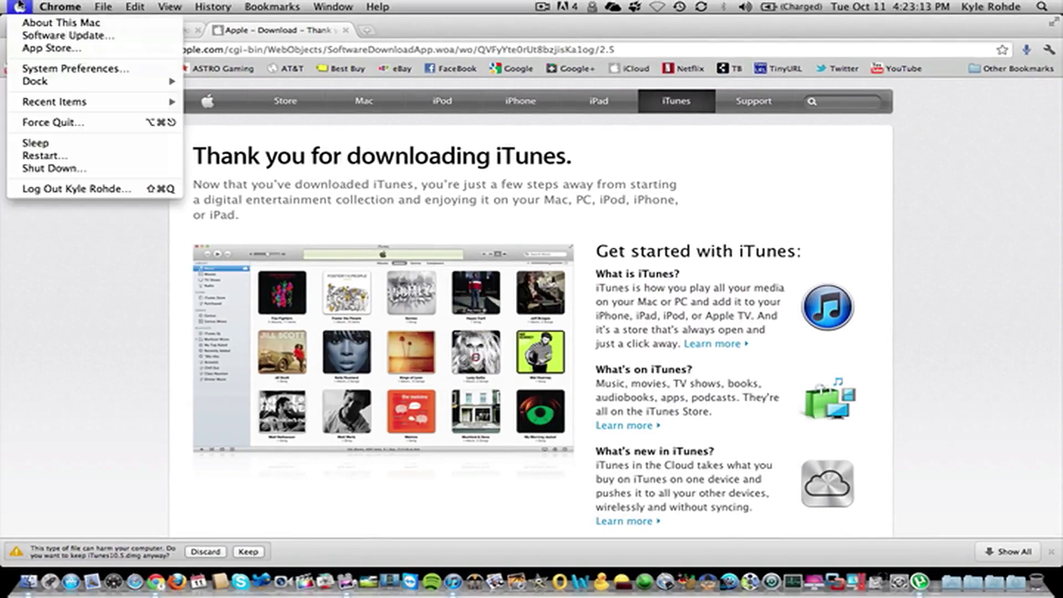
pyautogui.click(53, 35)
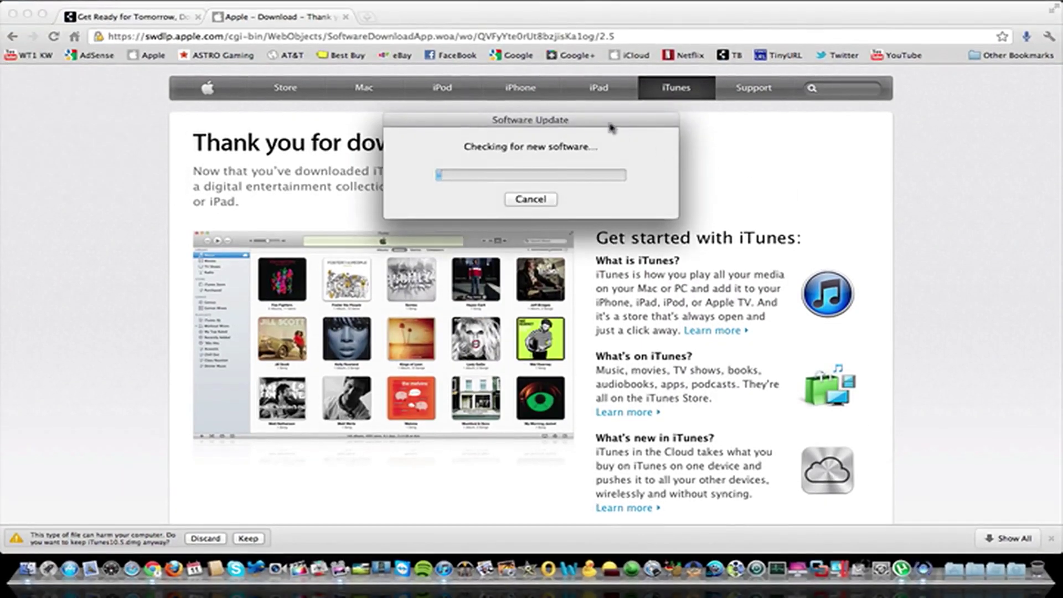
pyautogui.moveTo(611, 128); pyautogui.dragTo(950, 151)
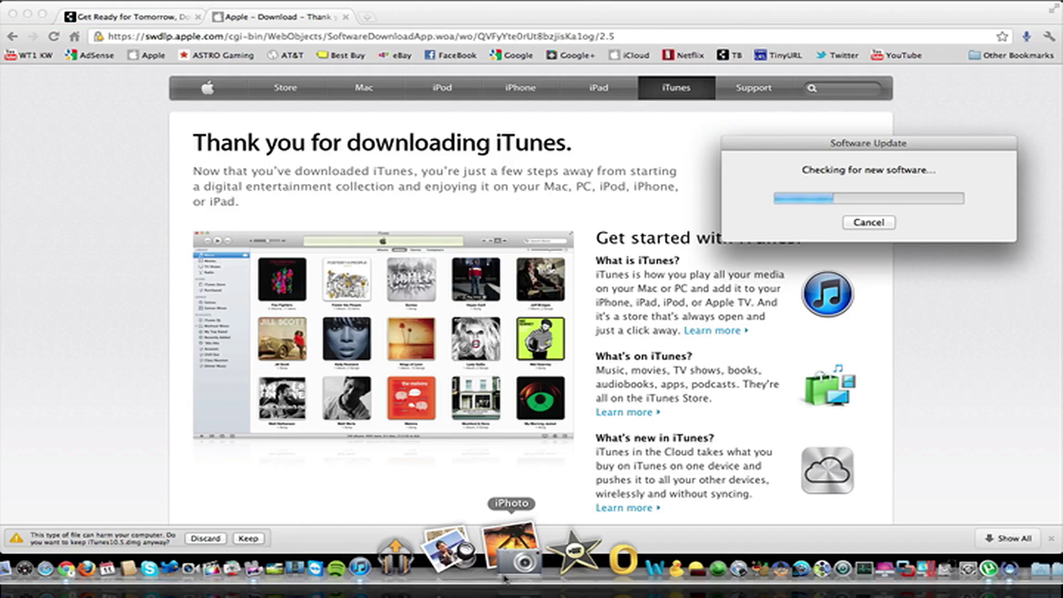
pyautogui.click(248, 538)
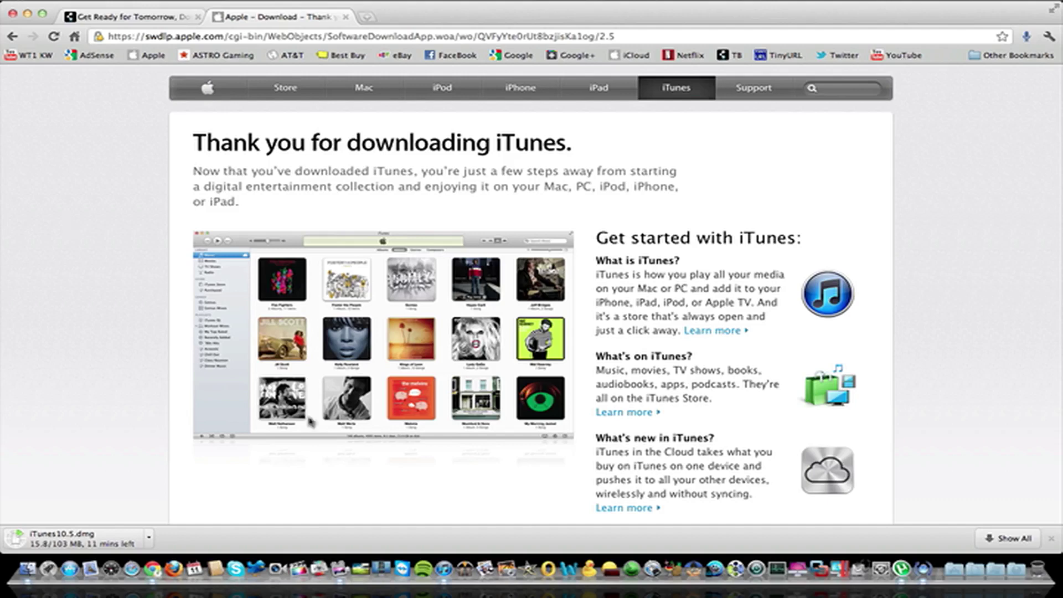
# - Switch to iTunes to check the iPod for a software update and review its summary options, and return to Chrome
pyautogui.click(445, 569)
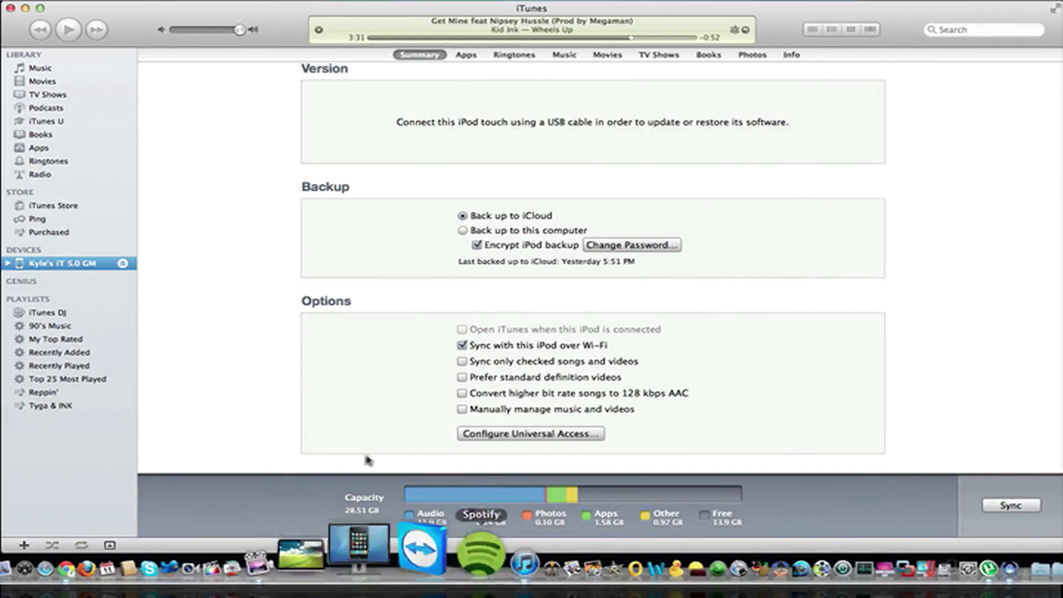
pyautogui.scroll(5, 408, 313)
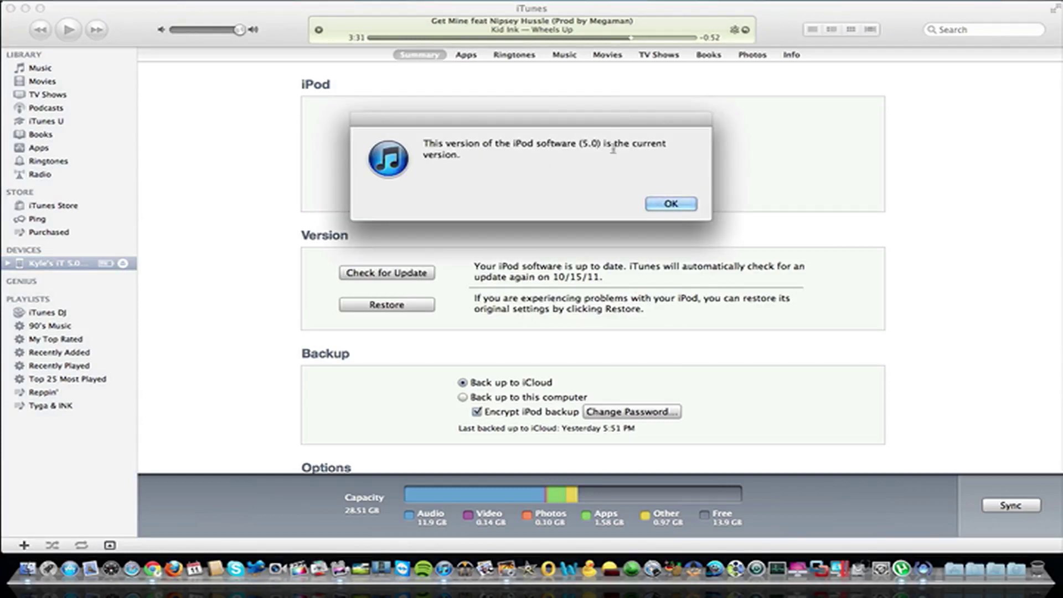
pyautogui.click(671, 202)
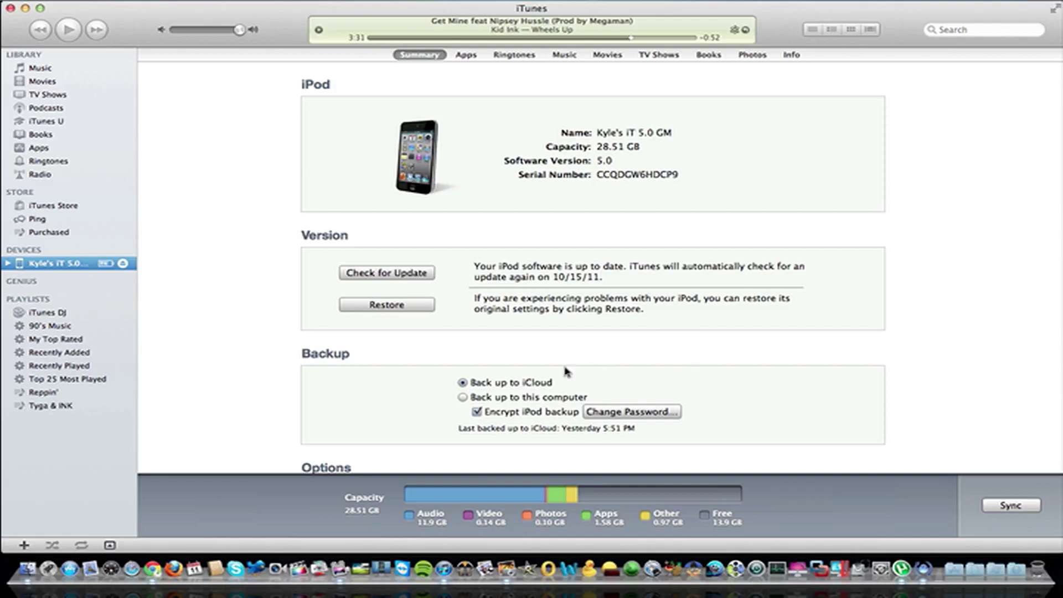
pyautogui.scroll(-5, 371, 349)
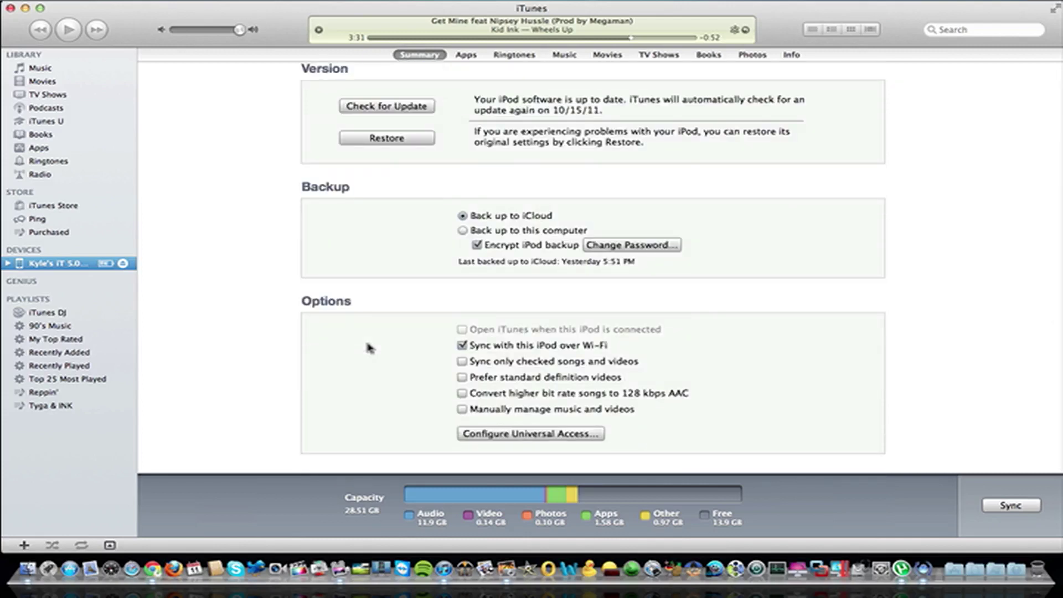
pyautogui.scroll(5, 368, 348)
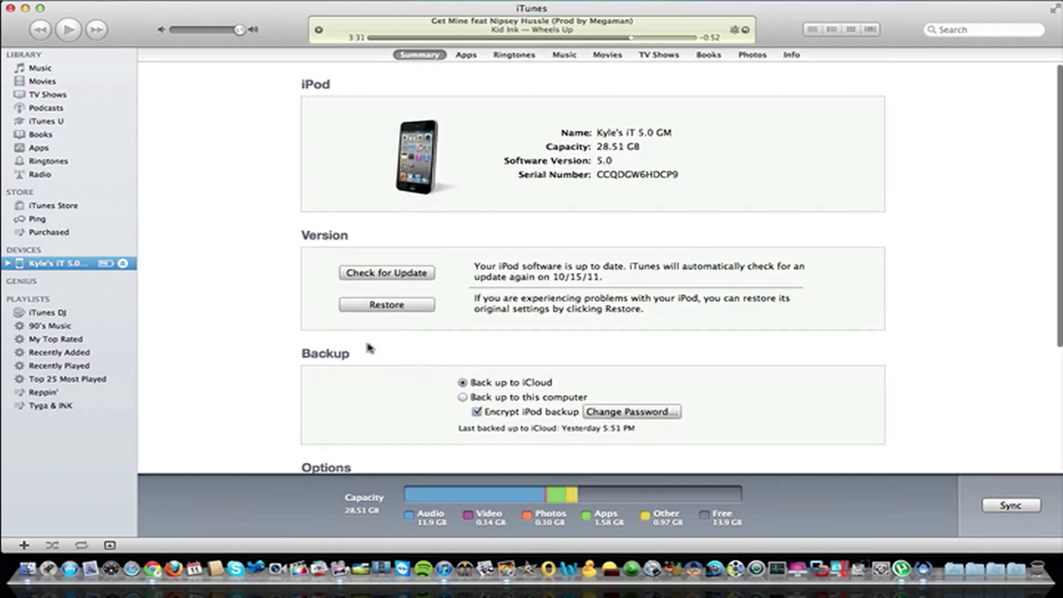
pyautogui.click(153, 569)
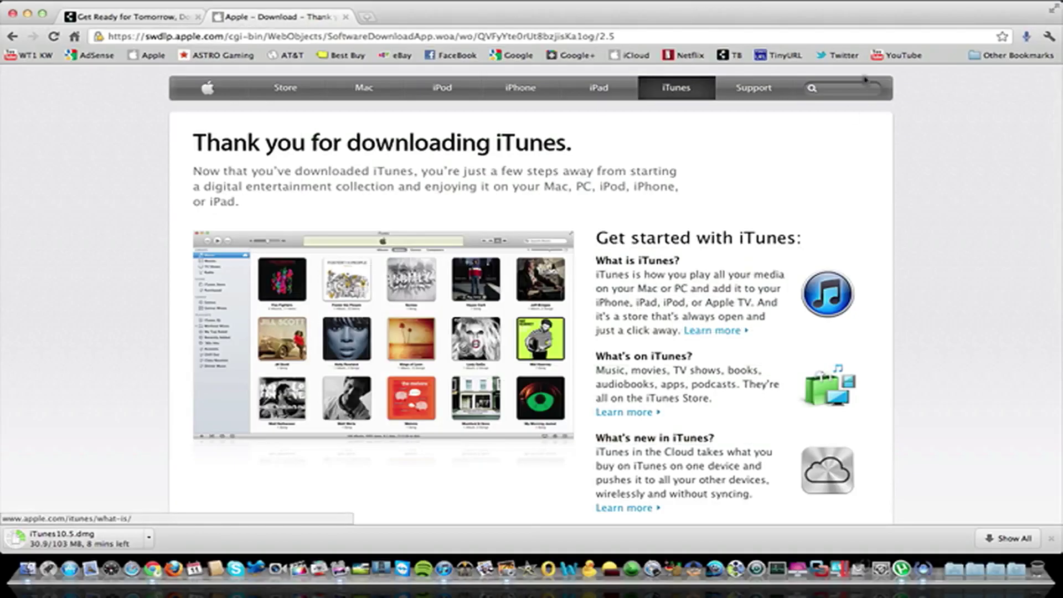